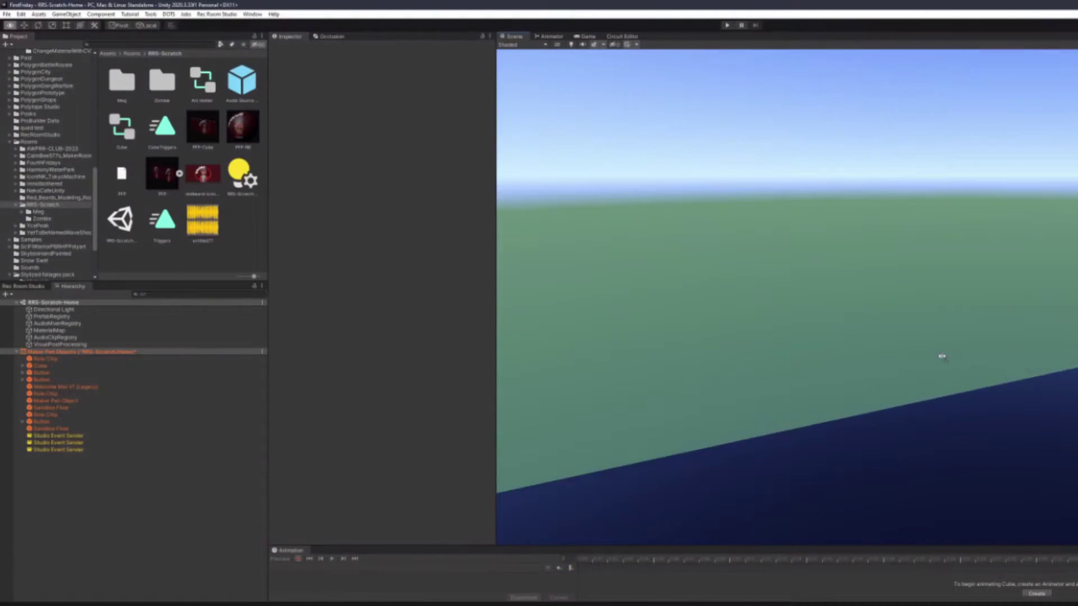
Create an Audio Source object in the Hierarchy and name it 'Tutorial-Audio Source'.
{"action": "right_click_drag", "start_coordinate": [938, 356], "coordinate": [794, 350]}
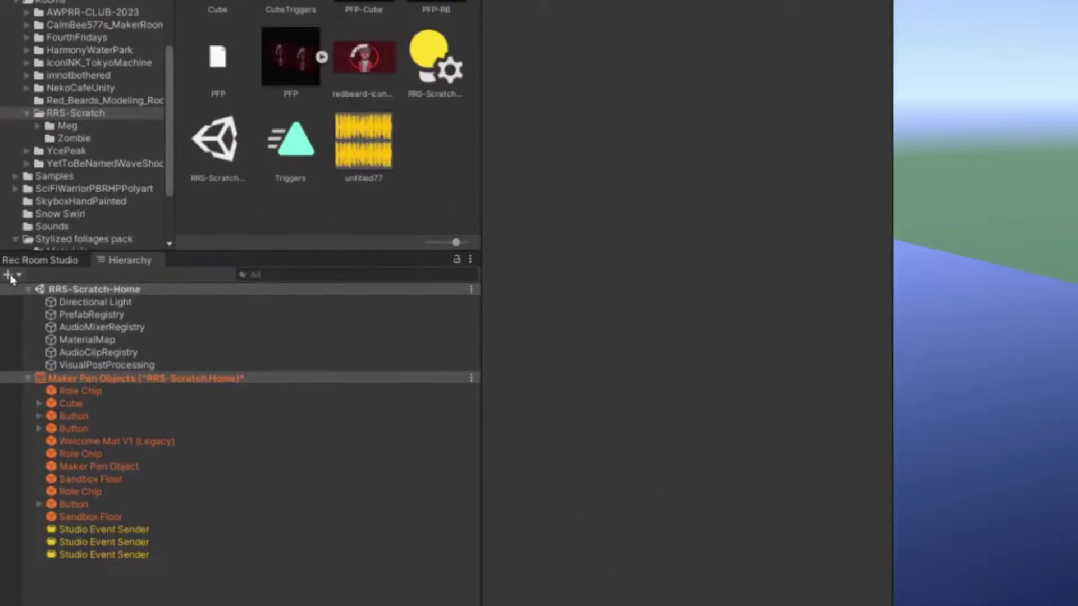
{"action": "left_click", "coordinate": [6, 287]}
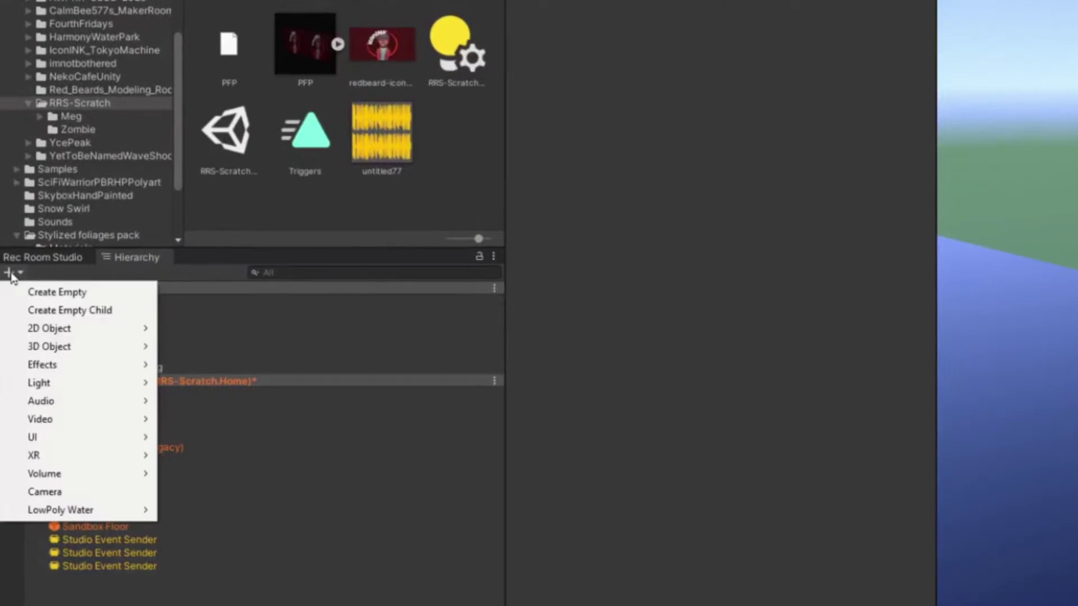
{"action": "mouse_move", "coordinate": [70, 402]}
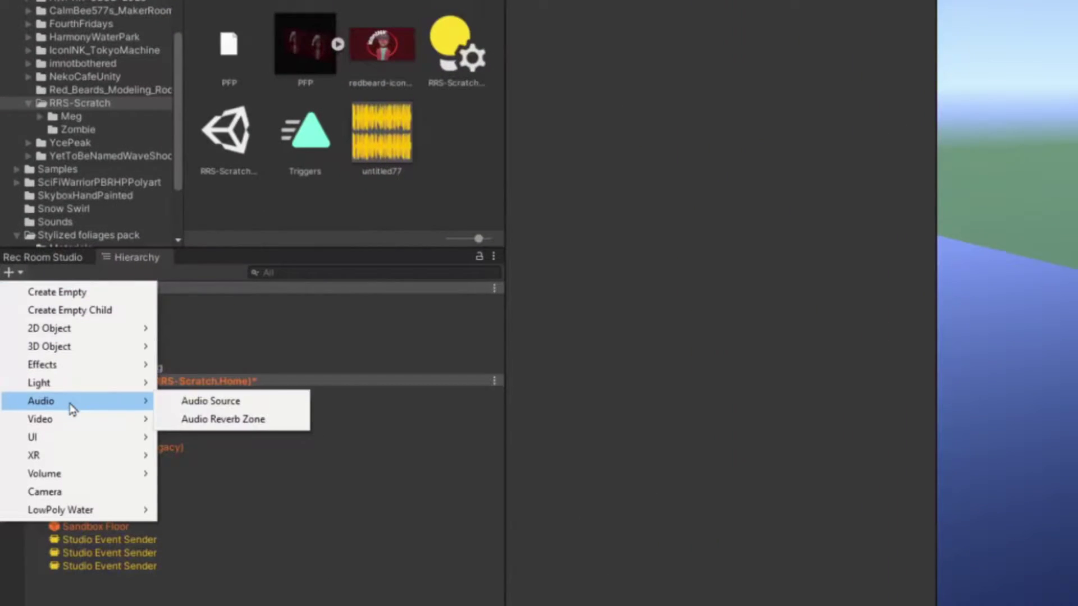
{"action": "left_click", "coordinate": [202, 402]}
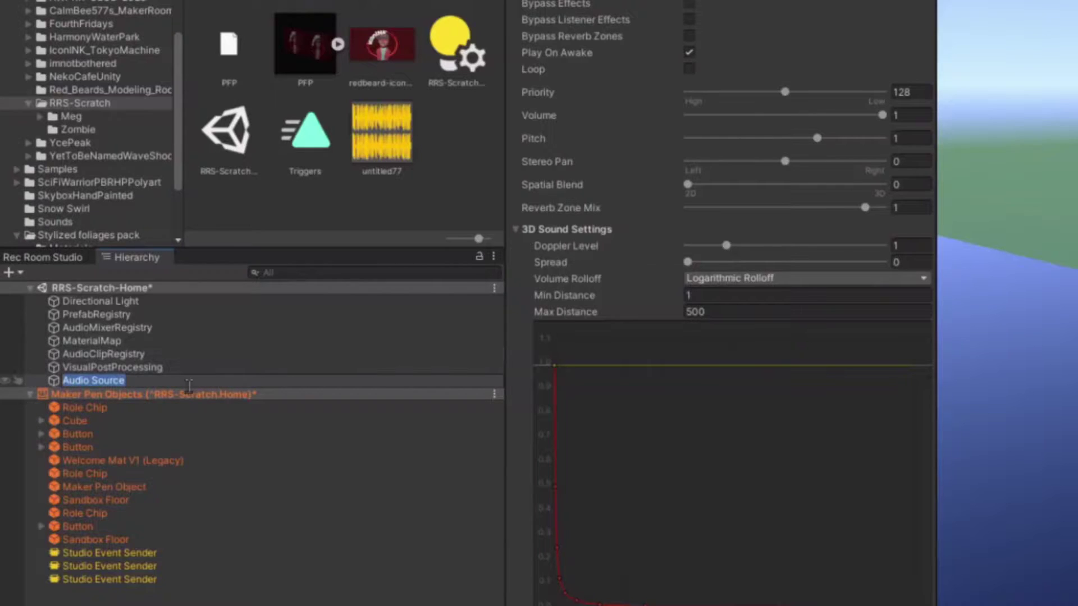
{"action": "left_click", "coordinate": [189, 386]}
{"action": "type", "text": "Tu"}
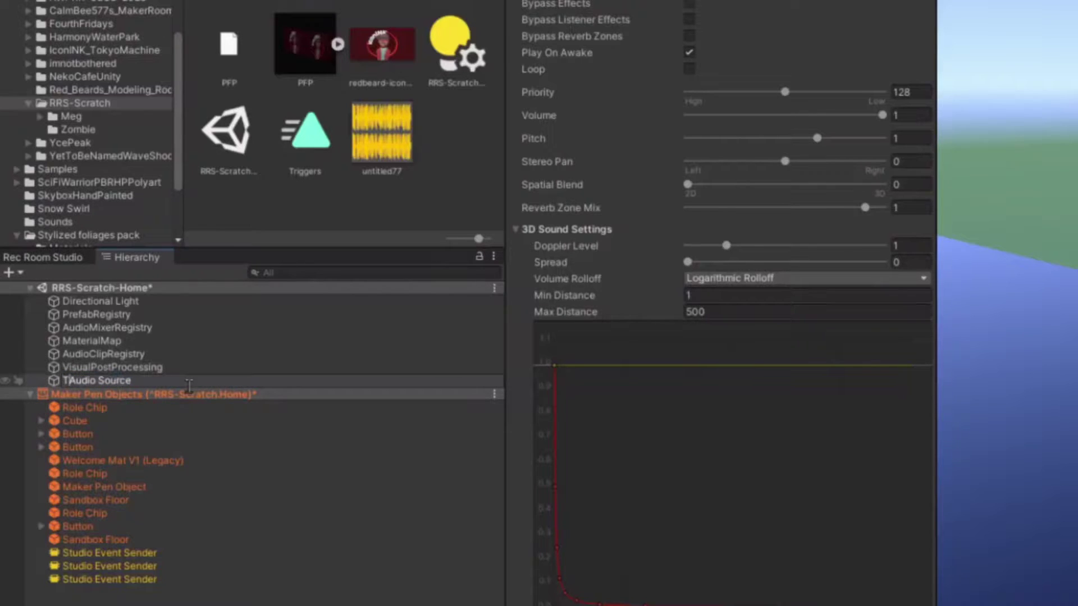
{"action": "type", "text": "torial-"}
{"action": "key", "text": "Return"}
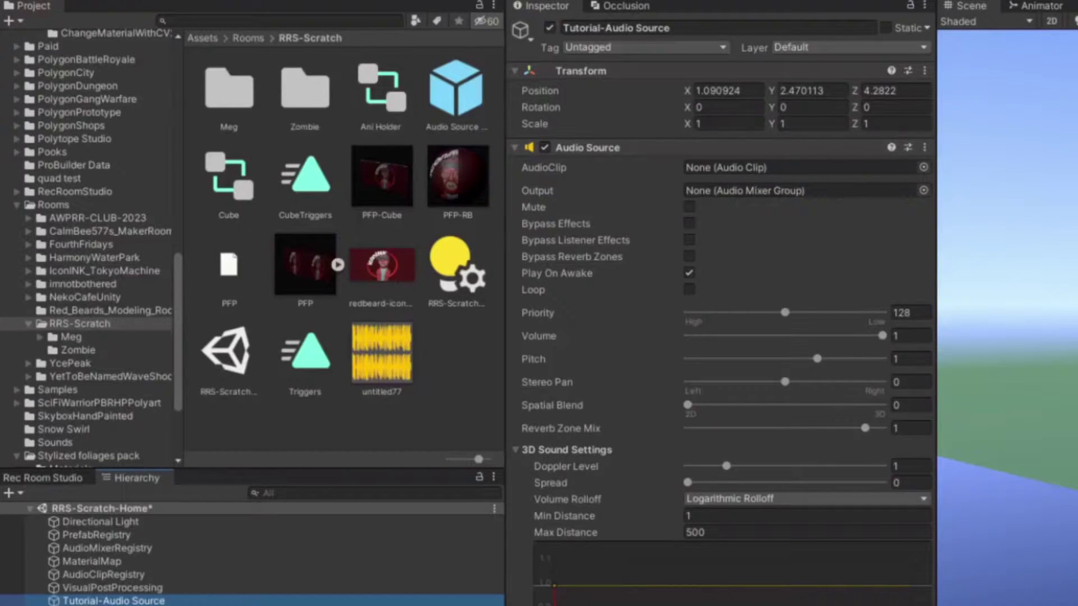
Reset the audio source's position, then move it to Z 4.218 and Y 1.302.
{"action": "left_click", "coordinate": [923, 70]}
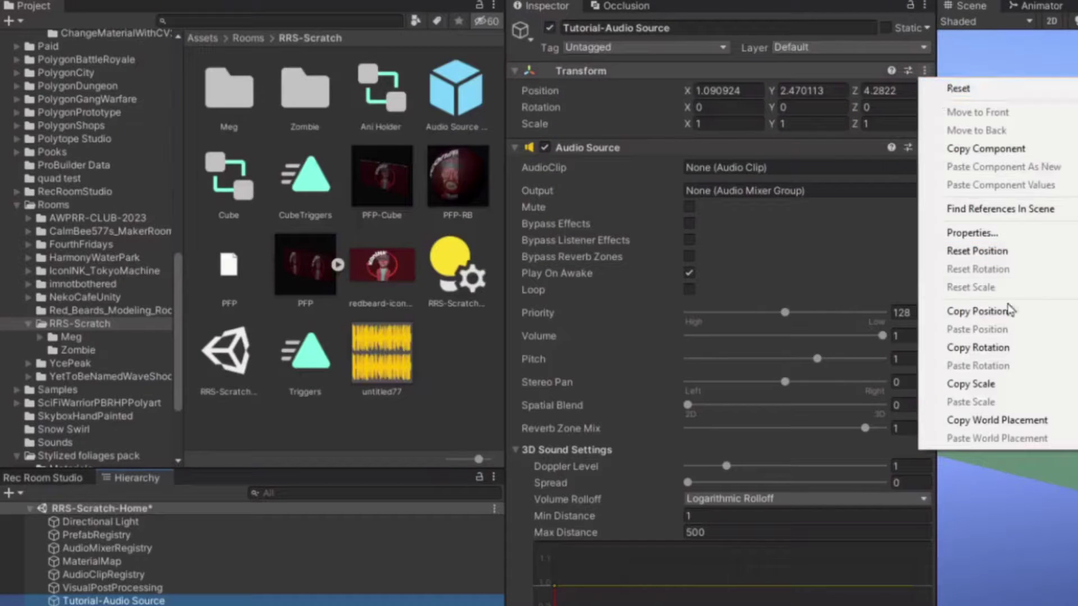
{"action": "left_click", "coordinate": [1023, 255]}
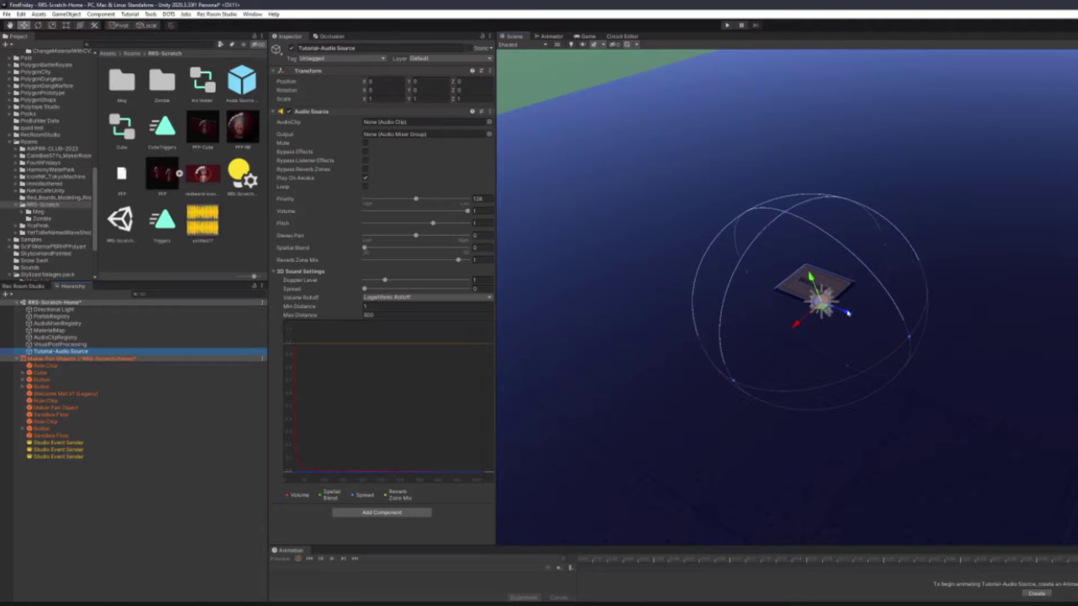
{"action": "left_click_drag", "start_coordinate": [848, 313], "coordinate": [1061, 427]}
{"action": "key", "text": "f"}
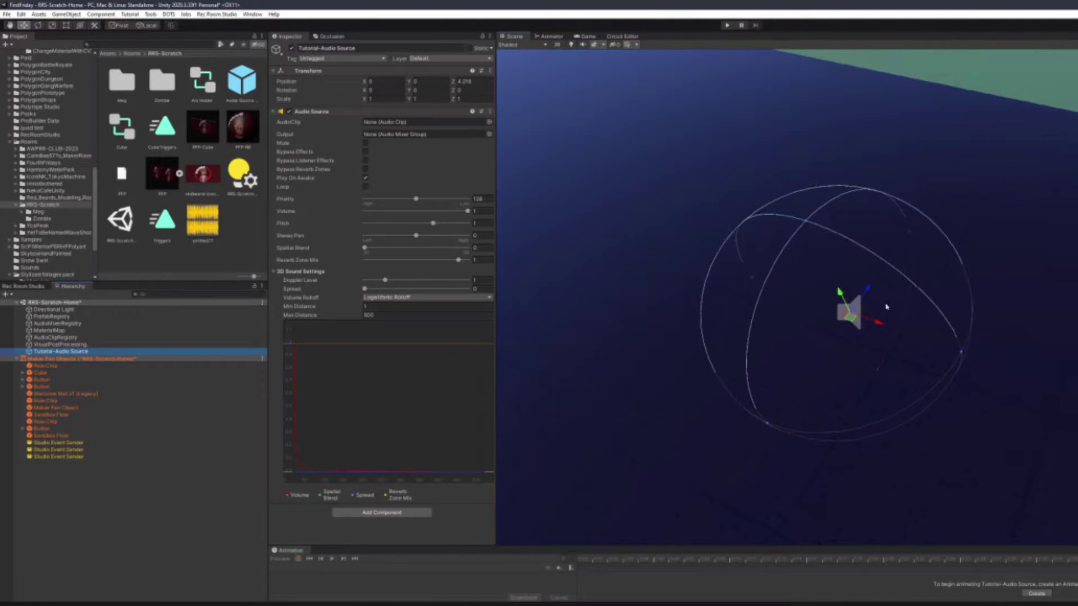
{"action": "left_click_drag", "start_coordinate": [839, 291], "coordinate": [785, 160]}
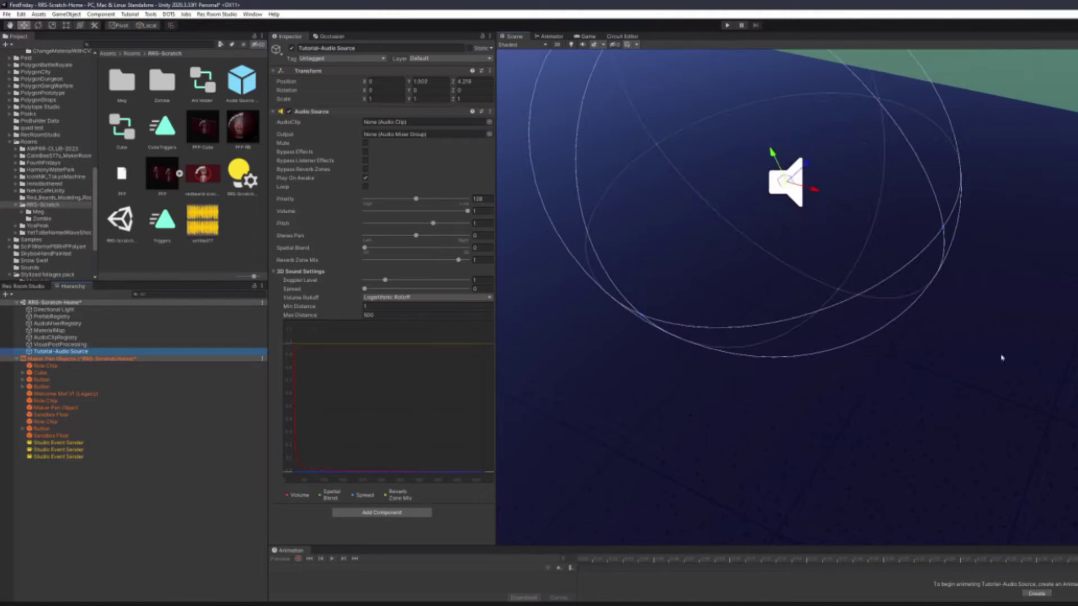
{"action": "key", "text": "f"}
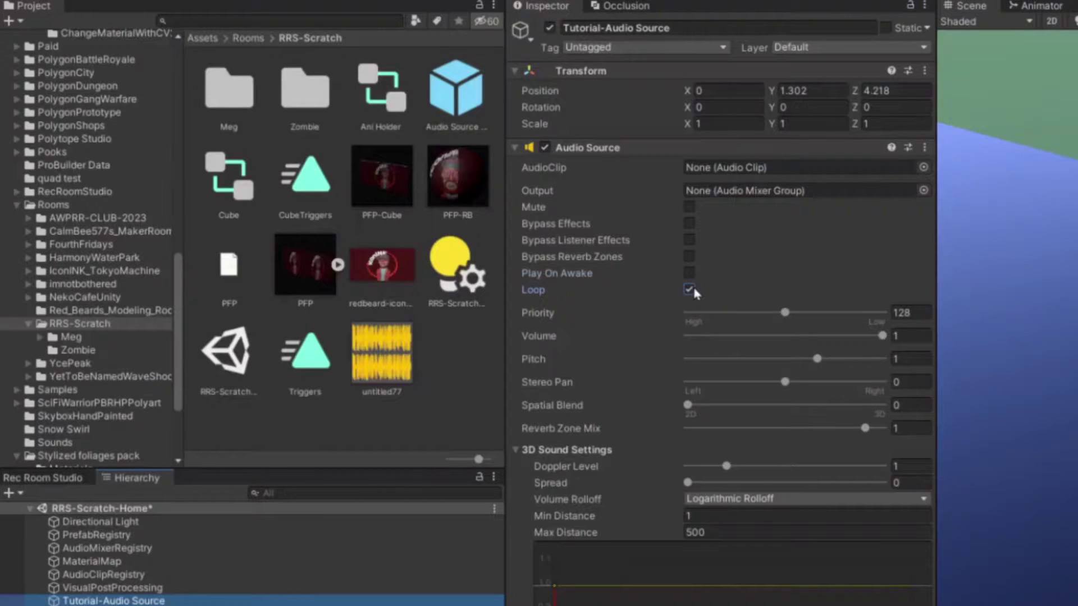
Turn Loop off on the Audio Source and keep Spatial Blend at 0.
{"action": "left_click", "coordinate": [689, 290]}
{"action": "left_click_drag", "start_coordinate": [689, 409], "coordinate": [665, 407]}
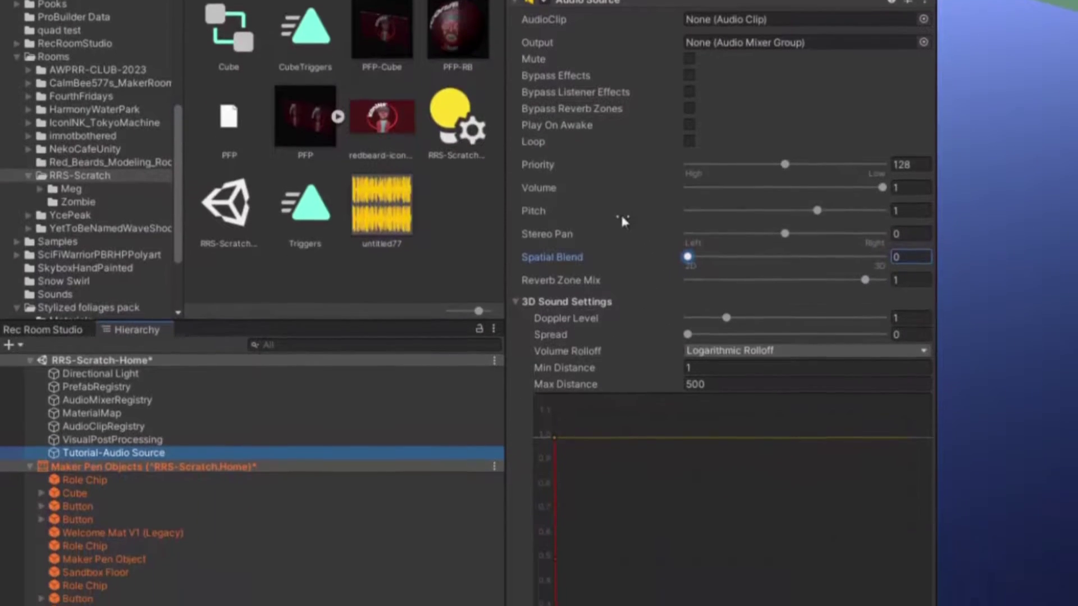
{"action": "left_click", "coordinate": [583, 545]}
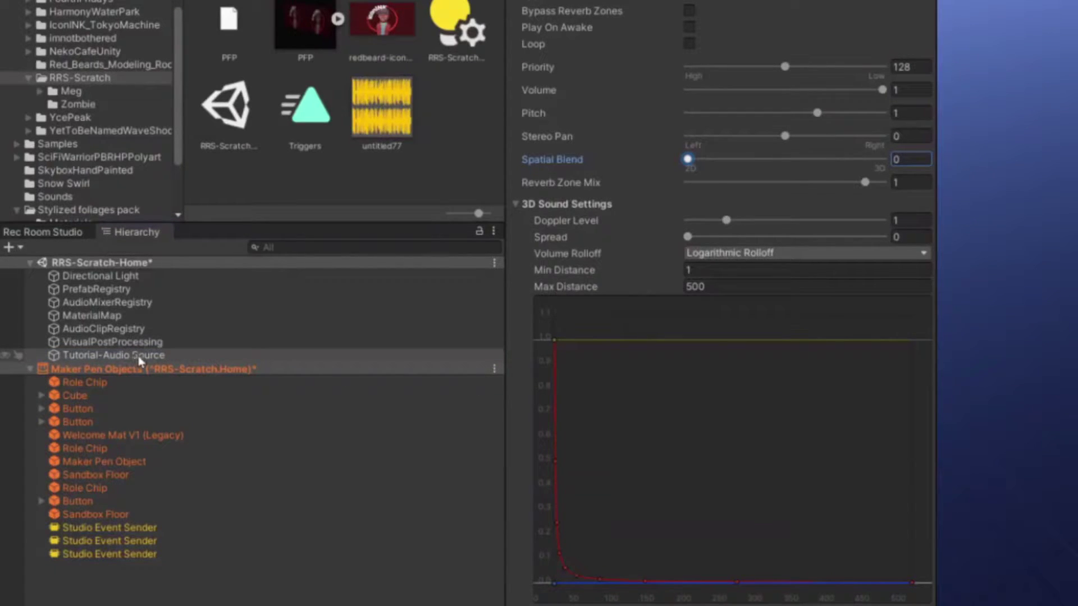
Save Tutorial-Audio Source as a prefab in RRS-Scratch and add a Rec Room Object component.
{"action": "left_click_drag", "start_coordinate": [126, 358], "coordinate": [440, 123]}
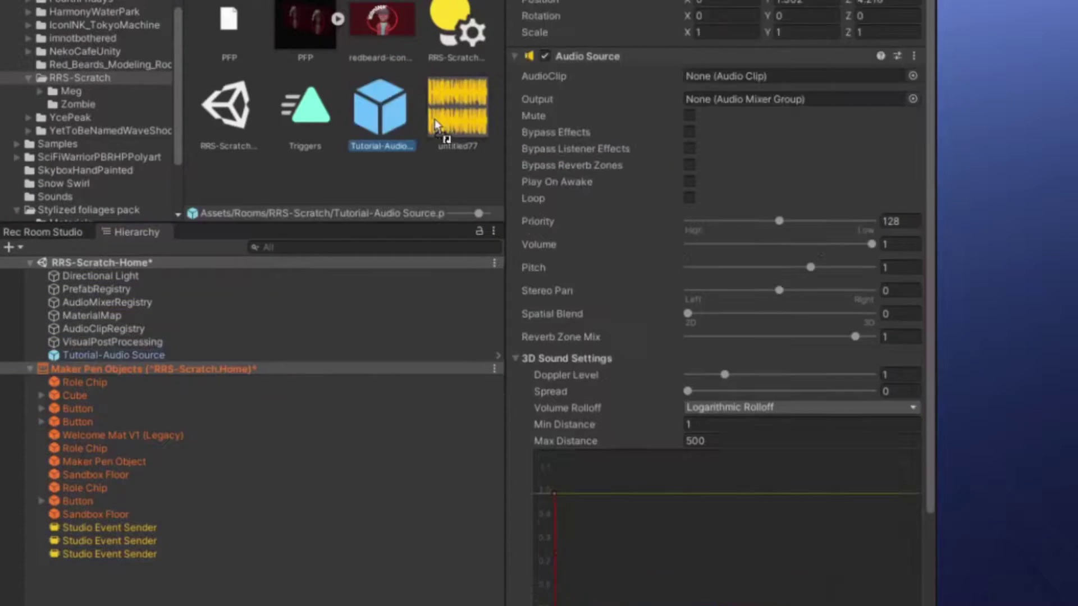
{"action": "scroll", "coordinate": [636, 311], "scroll_direction": "down", "scroll_amount": 5}
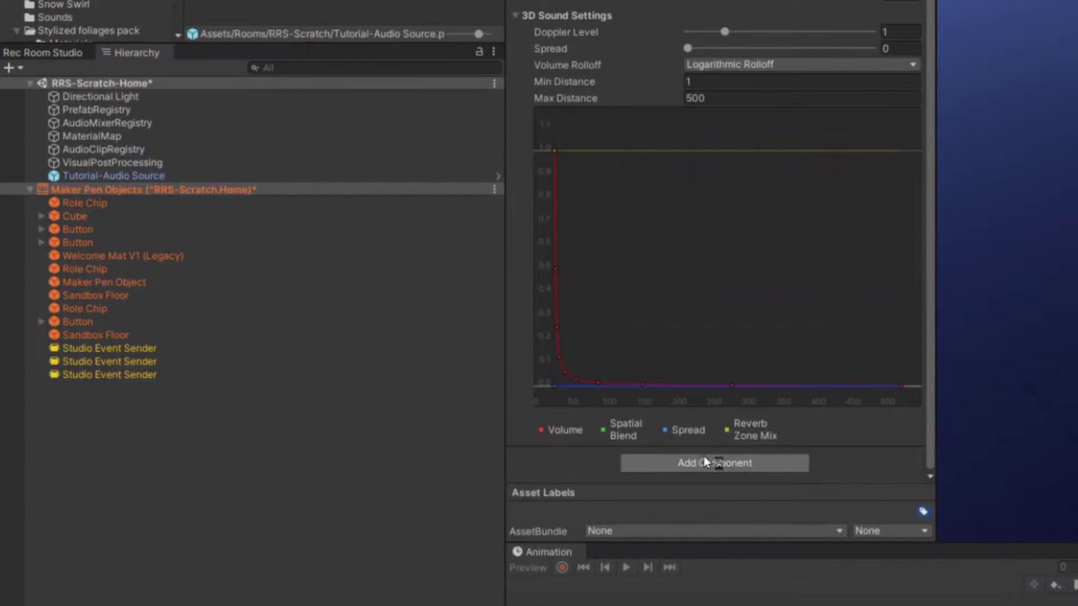
{"action": "left_click", "coordinate": [701, 461]}
{"action": "type", "text": "rec"}
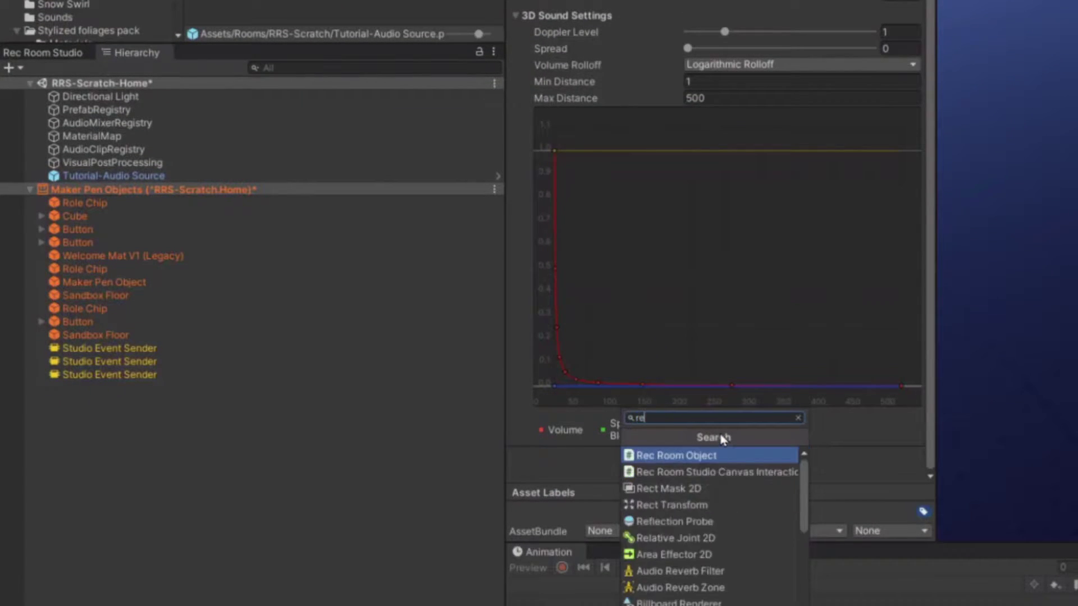
{"action": "left_click", "coordinate": [678, 455]}
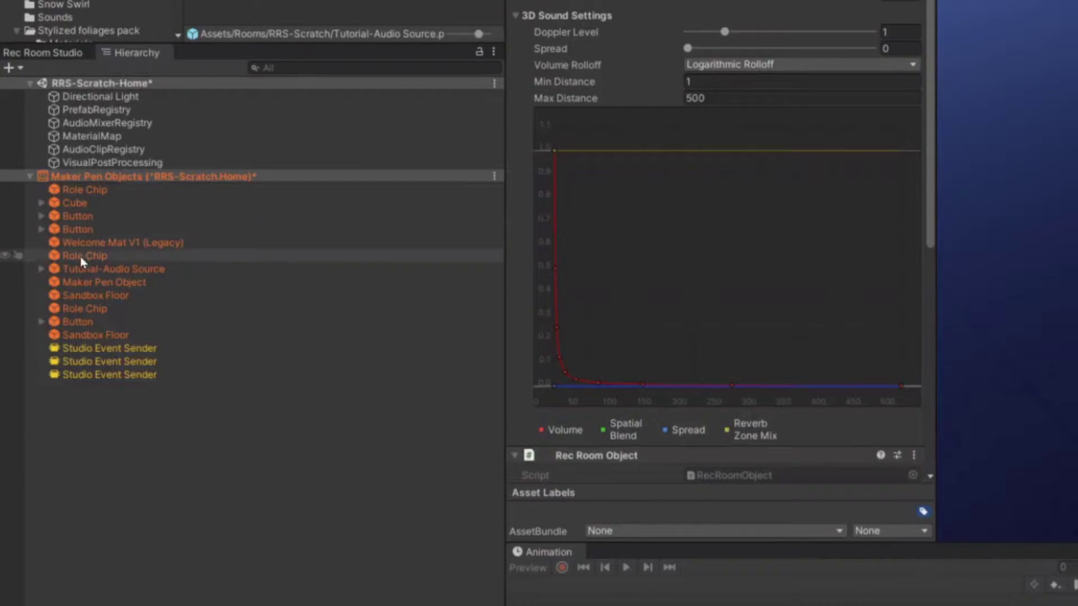
Reselect Tutorial-Audio Source and expand it to check its child, then collapse it.
{"action": "left_click", "coordinate": [112, 271]}
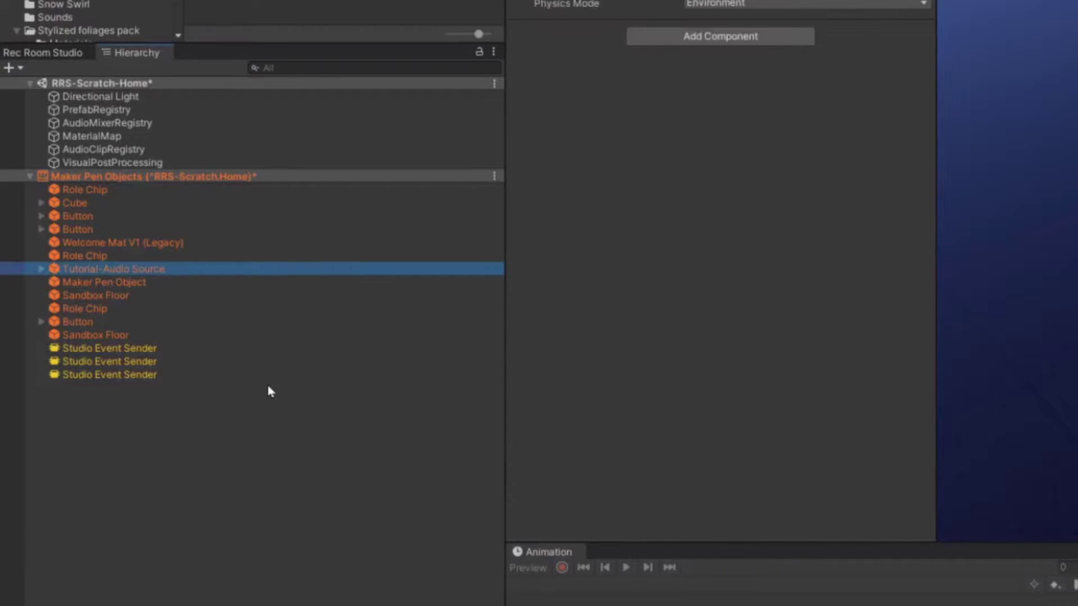
{"action": "left_click", "coordinate": [42, 270]}
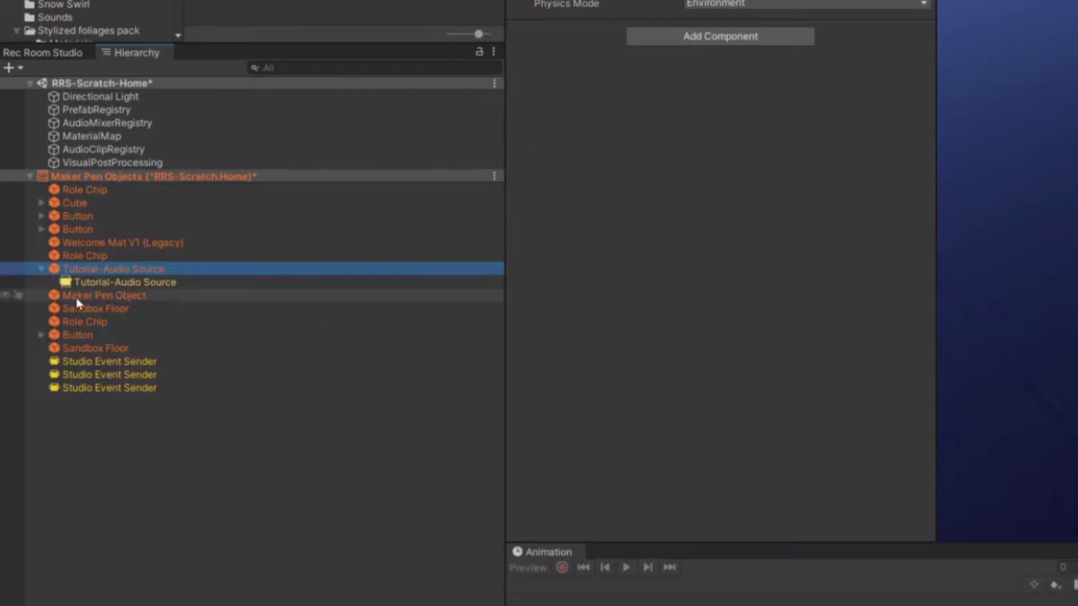
{"action": "left_click", "coordinate": [43, 270]}
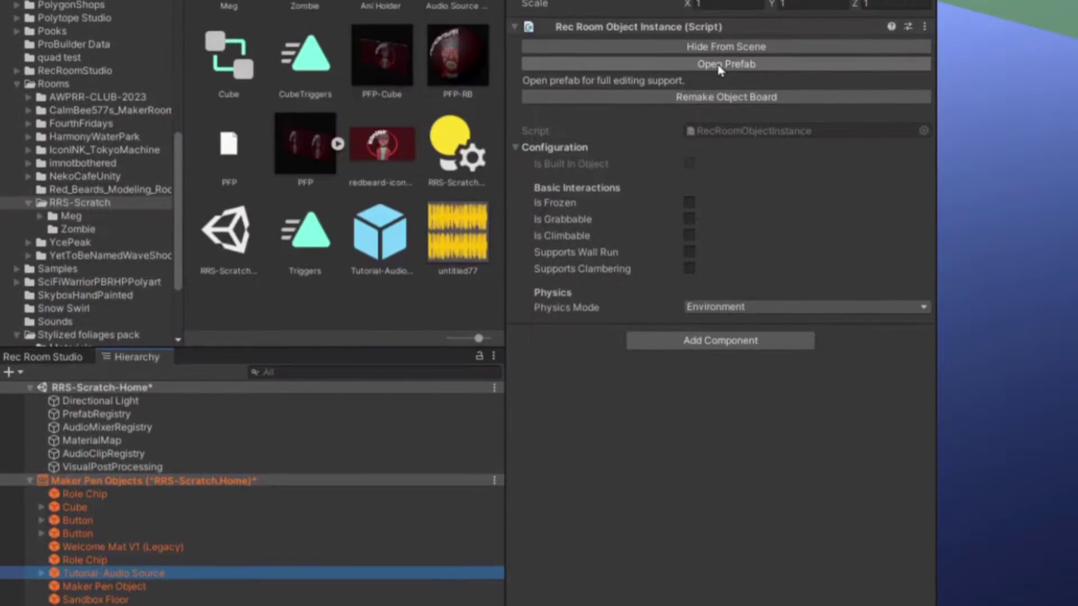
Open the Tutorial-Audio Source prefab in prefab mode and review its Audio Source settings.
{"action": "left_click", "coordinate": [719, 8]}
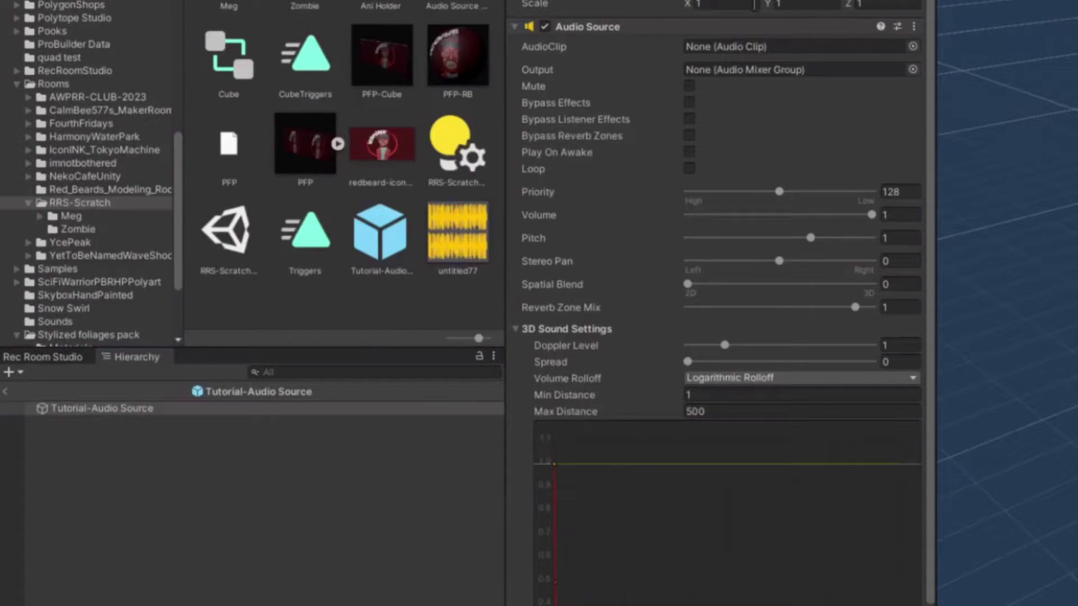
{"action": "scroll", "coordinate": [678, 549], "scroll_direction": "down", "scroll_amount": 5}
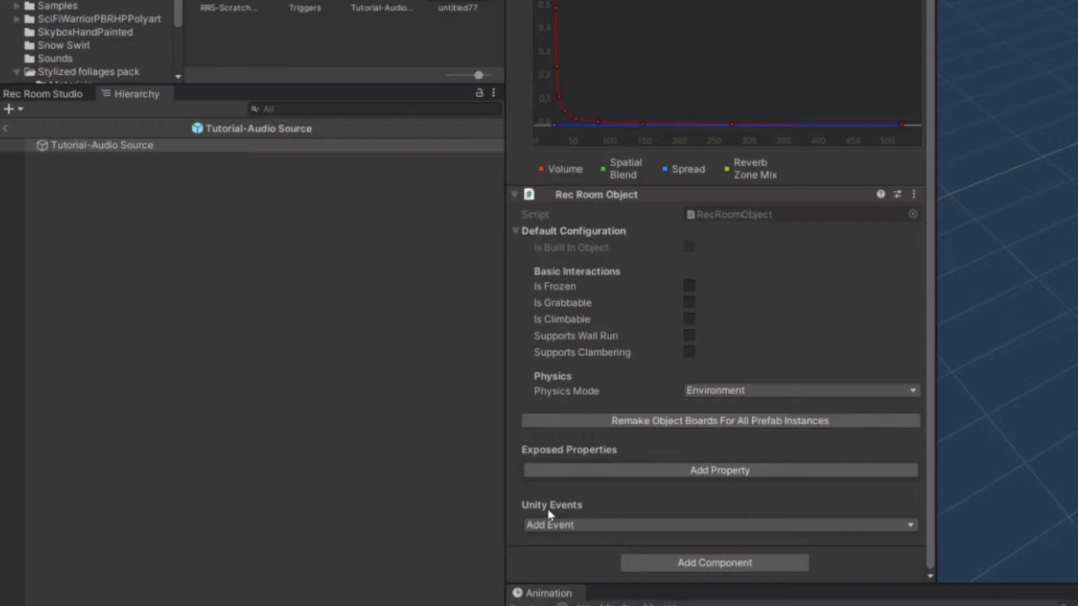
{"action": "scroll", "coordinate": [600, 466], "scroll_direction": "up", "scroll_amount": 6}
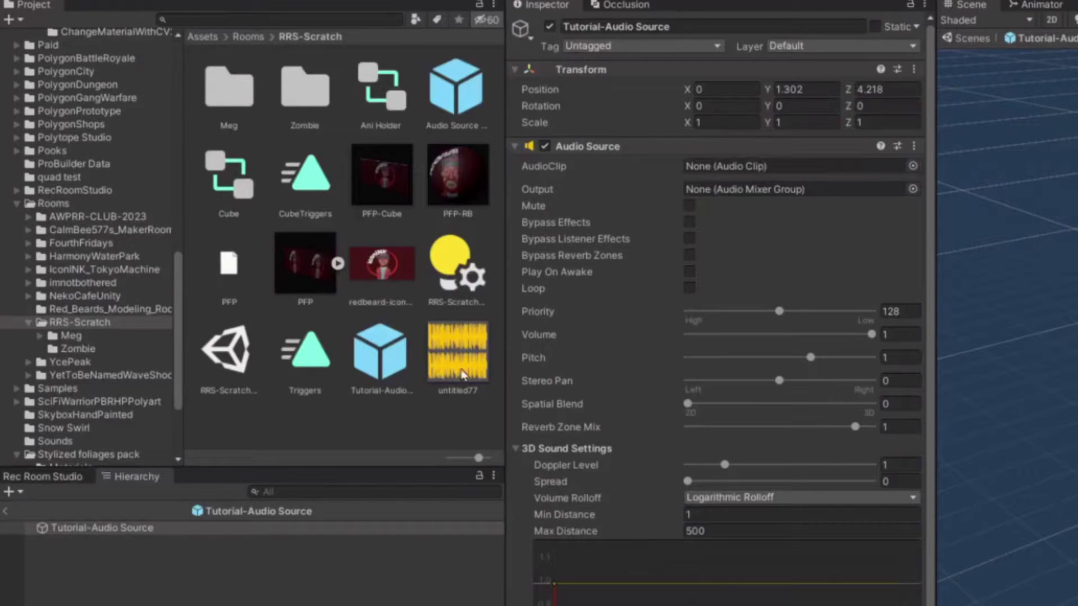
Assign the untitled77 clip and route the output to the Music mixer's Master group.
{"action": "left_click_drag", "start_coordinate": [792, 177], "coordinate": [792, 175]}
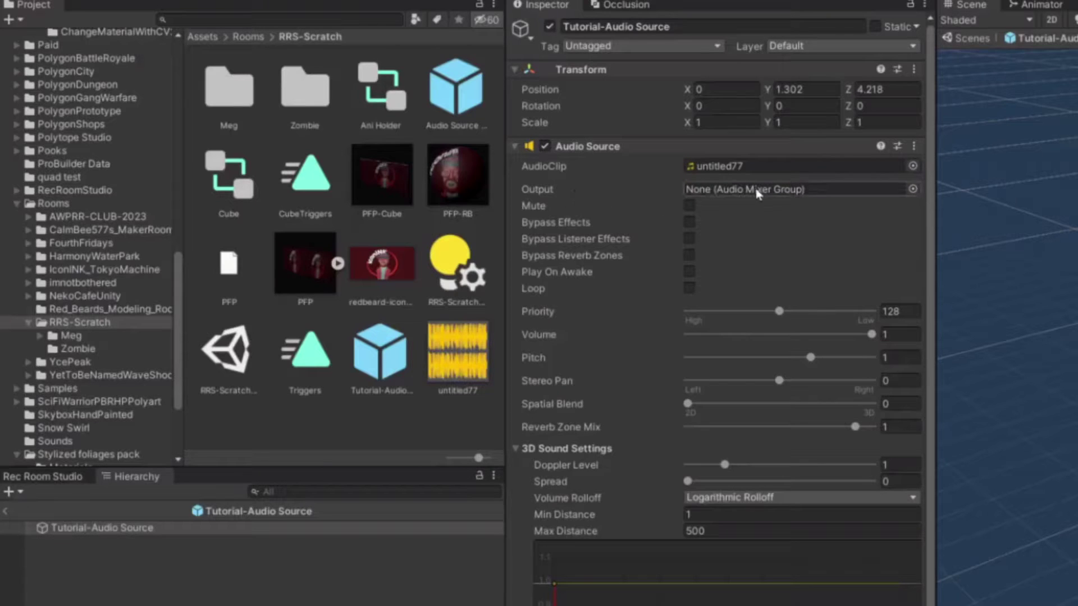
{"action": "left_click", "coordinate": [913, 189]}
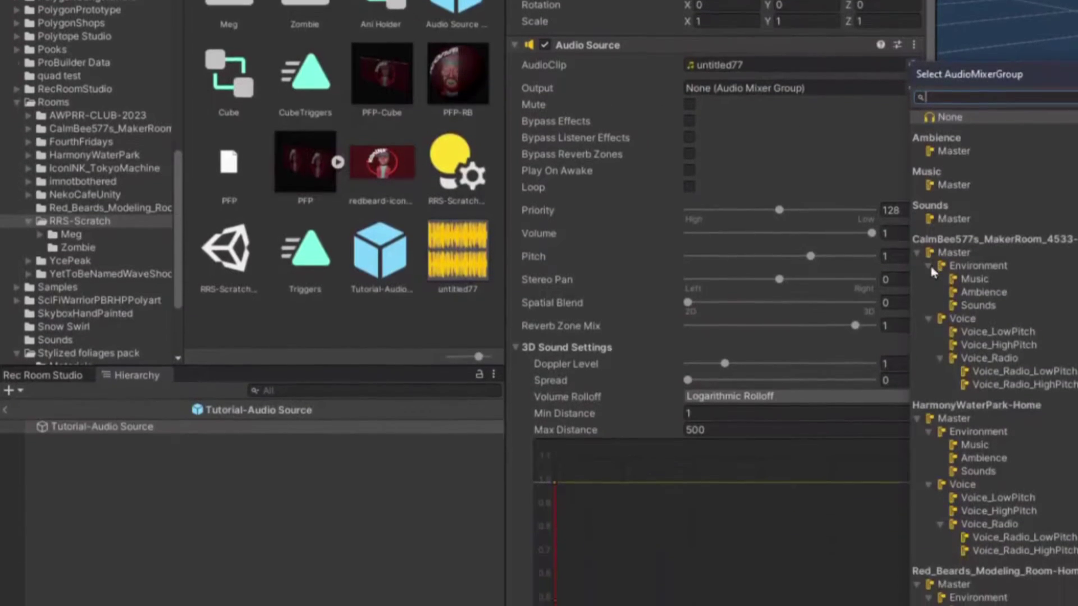
{"action": "scroll", "coordinate": [976, 496], "scroll_direction": "down", "scroll_amount": 3}
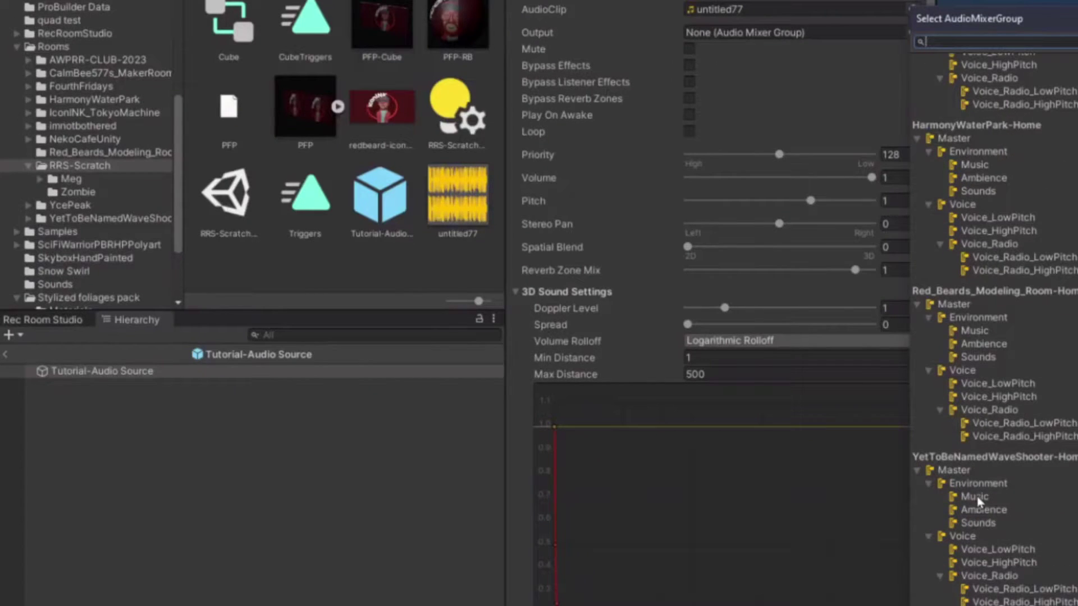
{"action": "scroll", "coordinate": [977, 496], "scroll_direction": "up", "scroll_amount": 3}
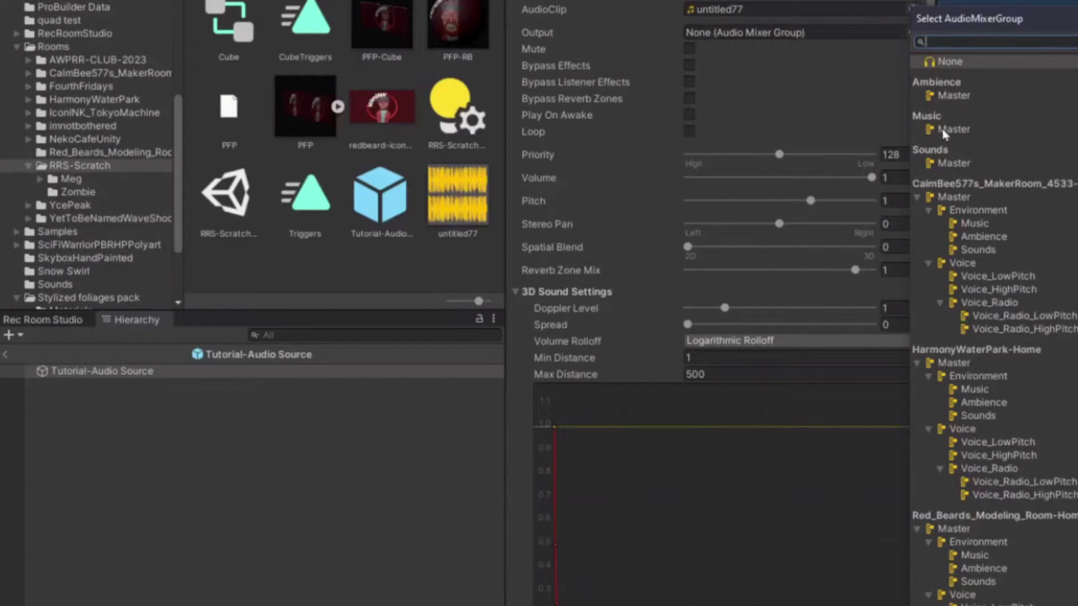
{"action": "left_click", "coordinate": [954, 97]}
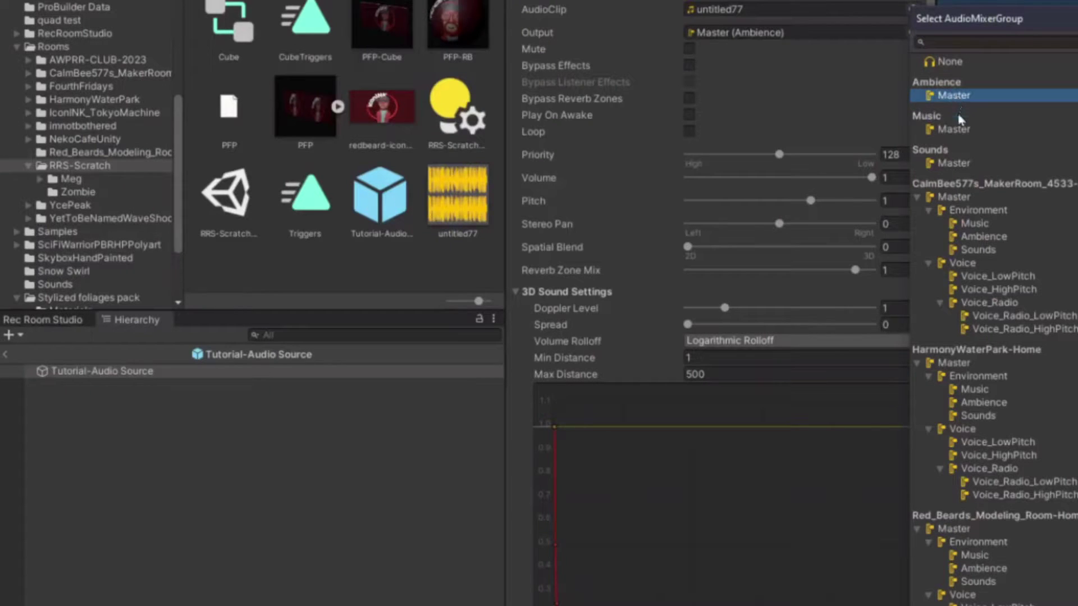
{"action": "left_click", "coordinate": [949, 130]}
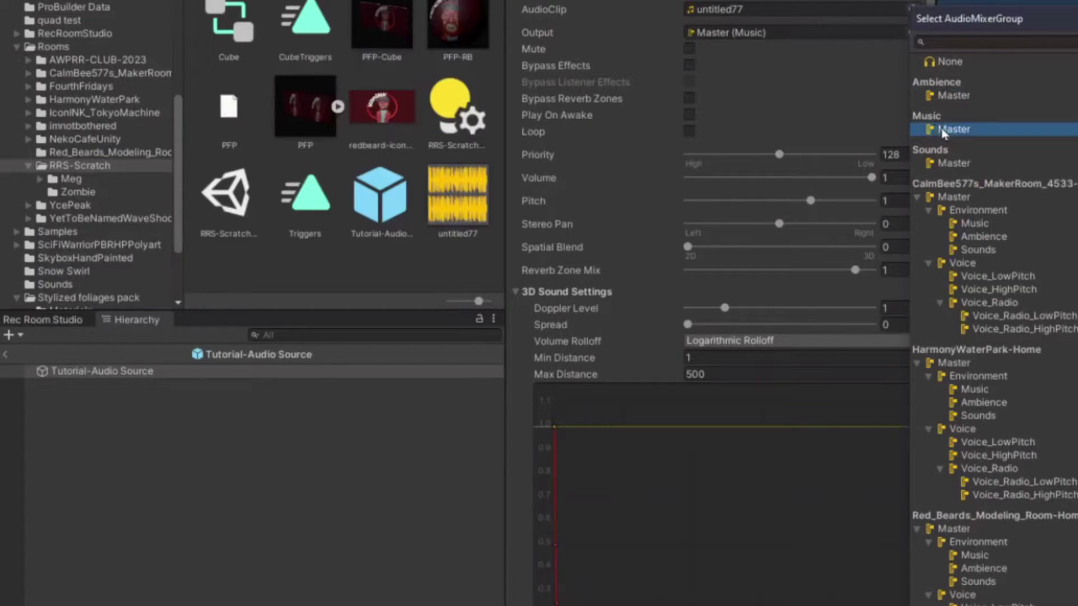